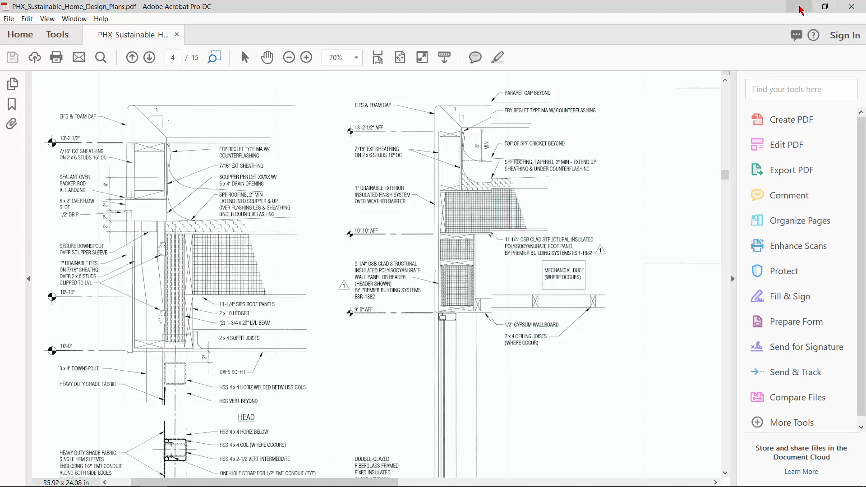
Switch to Revit and split the front parapet wall in line with the edges of the solid wall below it
click(797, 6)
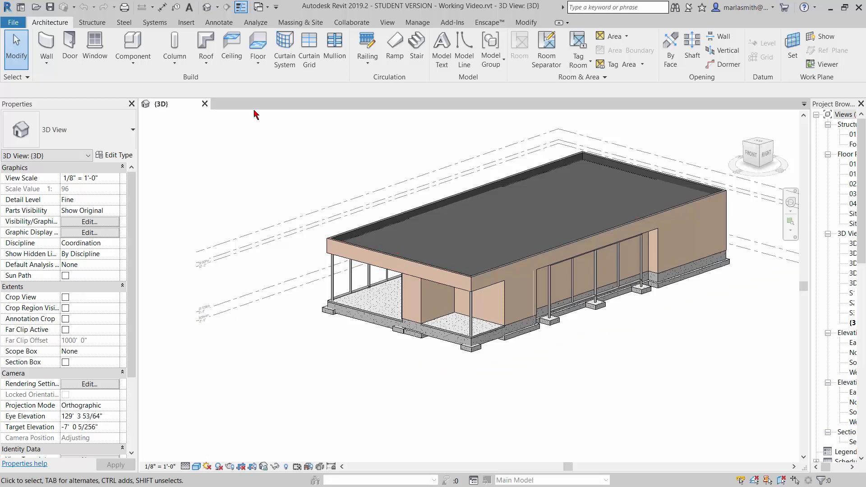
click(523, 23)
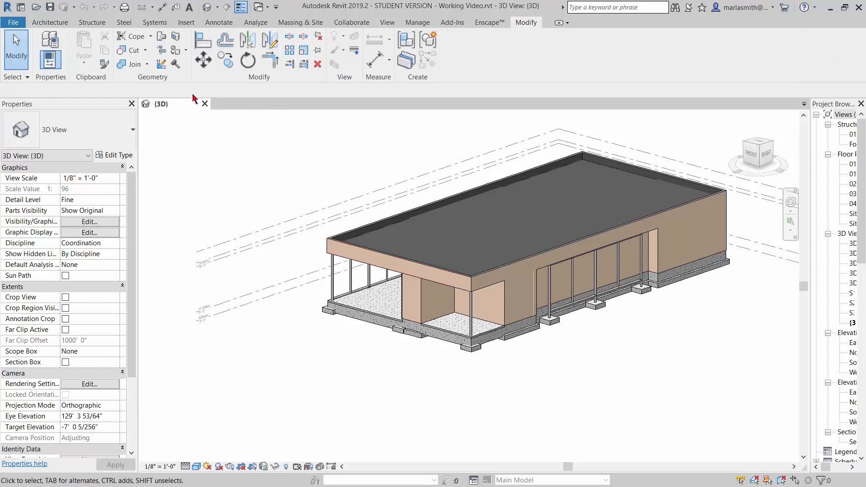
click(289, 38)
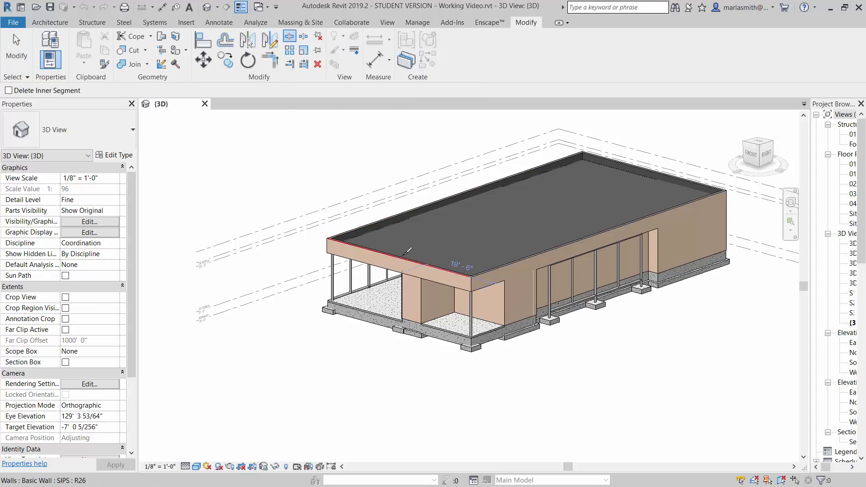
click(407, 251)
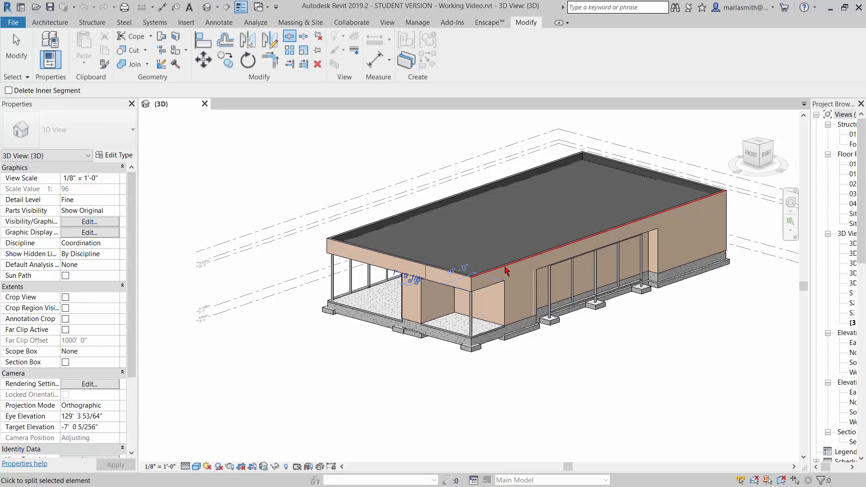
Split the long parapet on the building's right side where the solid walls below begin and end, unjoining the non-intersecting elements
click(593, 267)
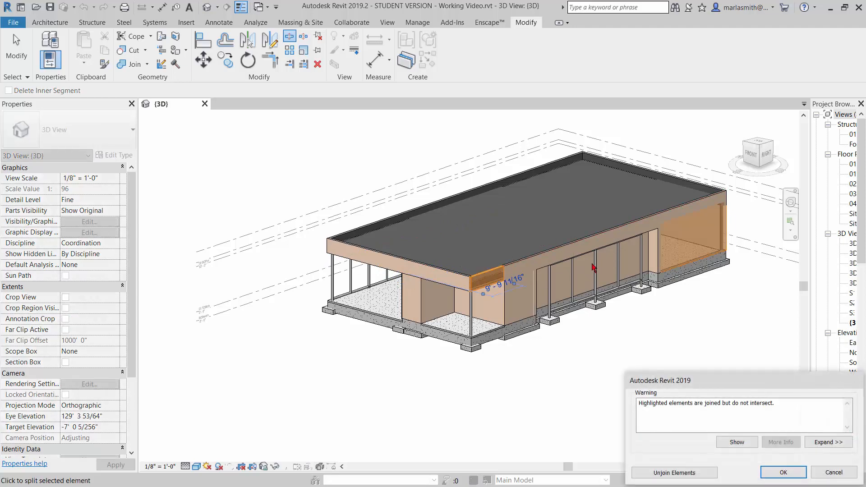
click(675, 473)
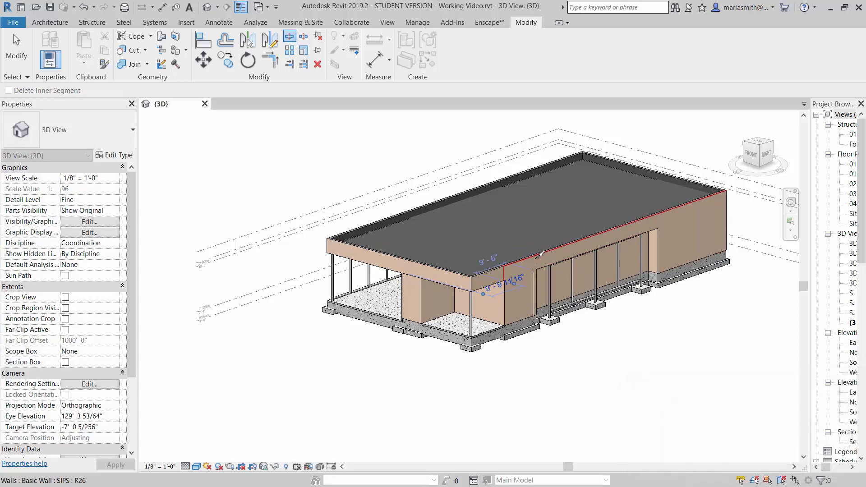
click(542, 251)
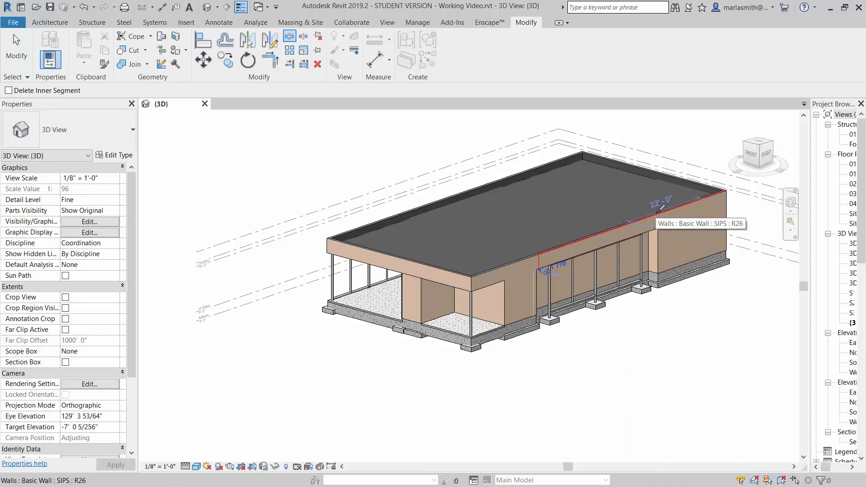
click(653, 216)
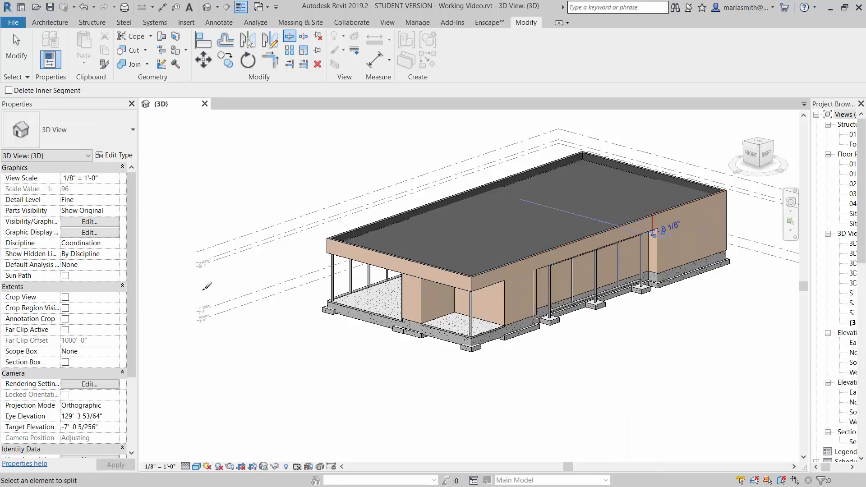
Split the long parapet on the building's left side at both ends of the solid wall section below it
shift+middle_drag(215, 268, 500, 269)
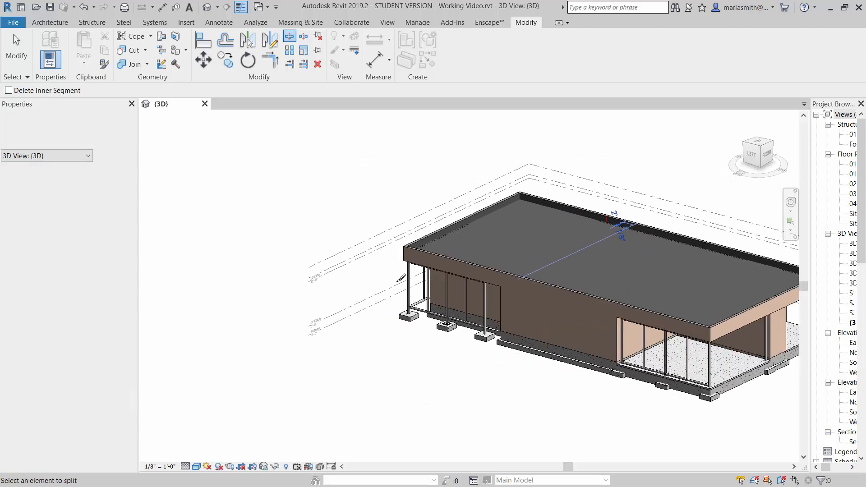
click(500, 271)
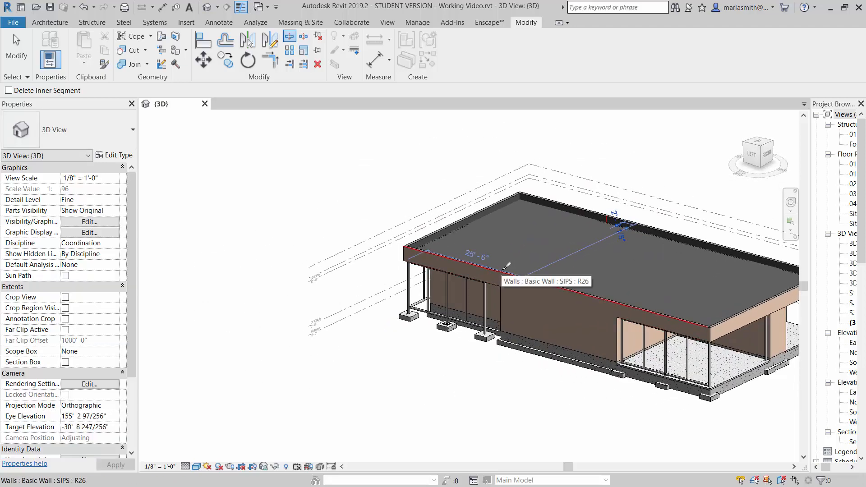
click(621, 305)
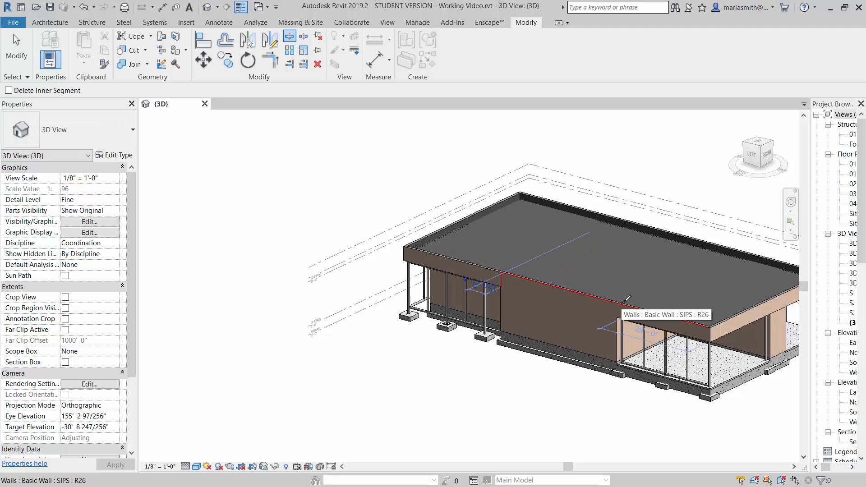
Split the rear parapet at the end of the solid wall below, unjoin the non-intersecting elements, and finish splitting
shift+middle_drag(378, 315, 563, 334)
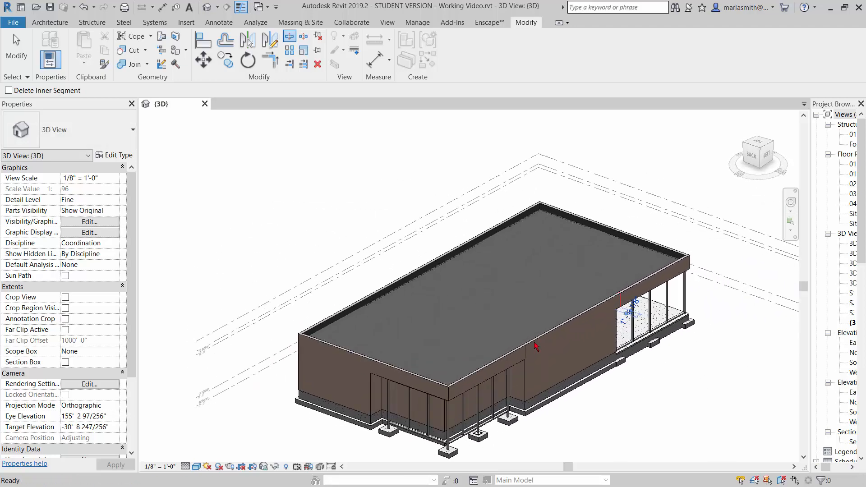
click(374, 360)
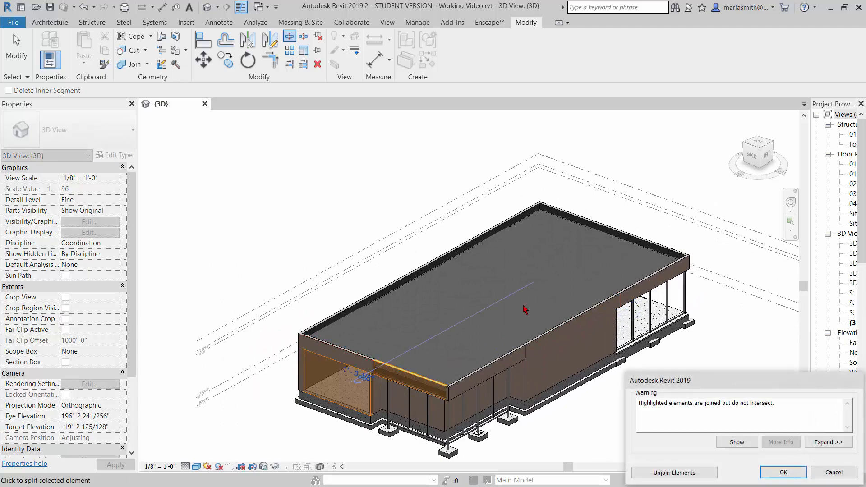
click(680, 471)
shift+middle_drag(356, 381, 370, 320)
scroll(455, 211, down, 6)
scroll(397, 273, up, 1)
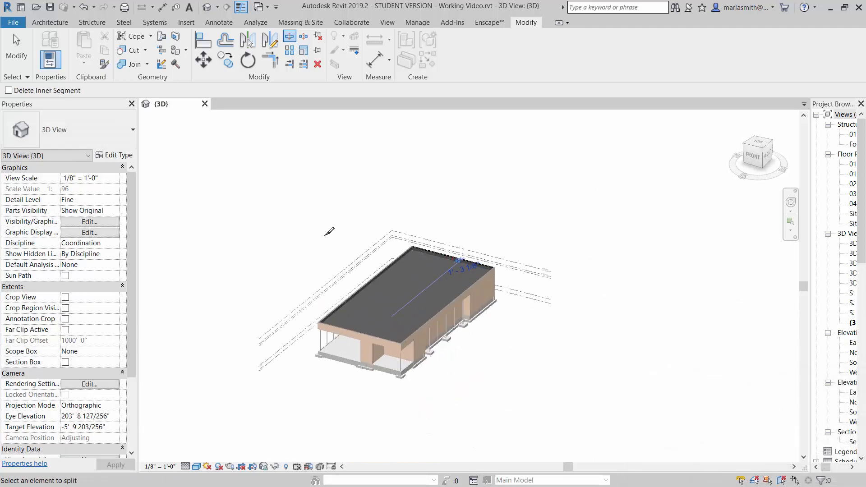
click(16, 50)
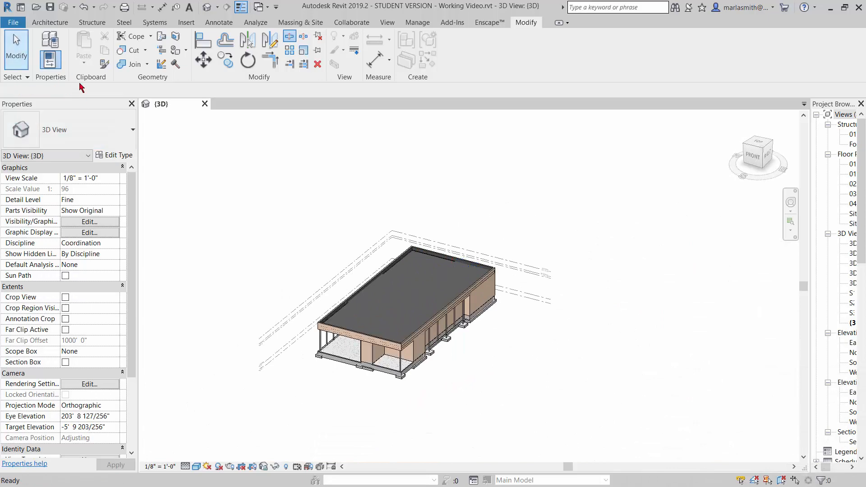
Hide the roof category in the 3D view to expose the walls and parapets
click(429, 261)
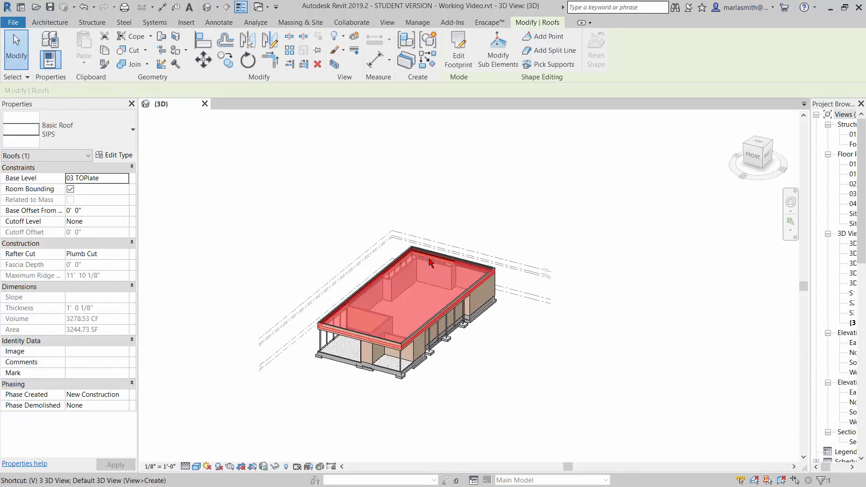
click(448, 210)
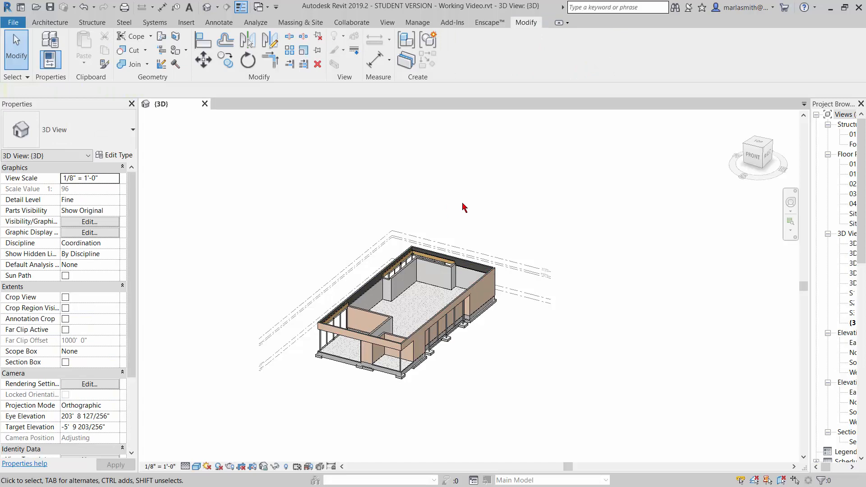
Set the five parapet segments above solid walls to base constraint 03 TOPlate and top constraint 04 TOPar, unjoining the non-intersecting elements
scroll(349, 349, up, 4)
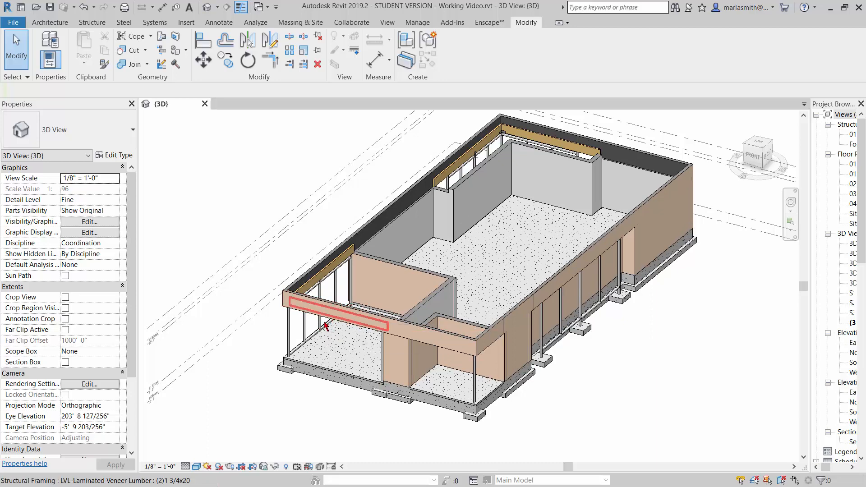
click(403, 327)
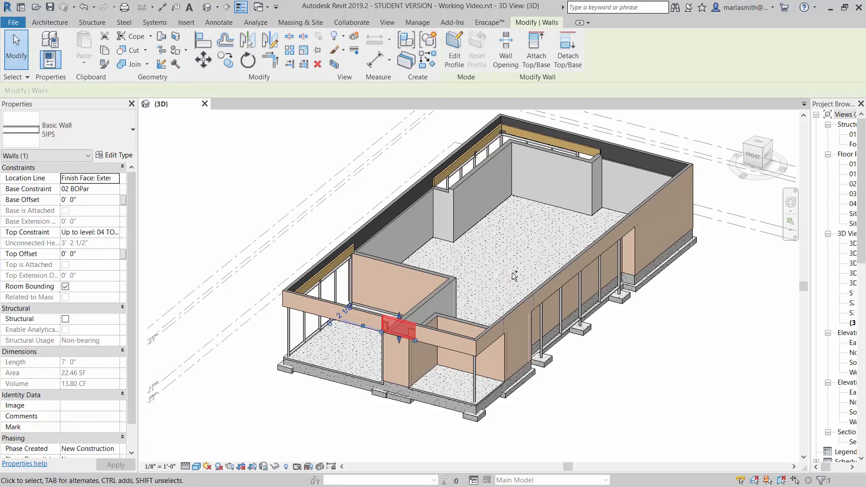
ctrl+click(520, 307)
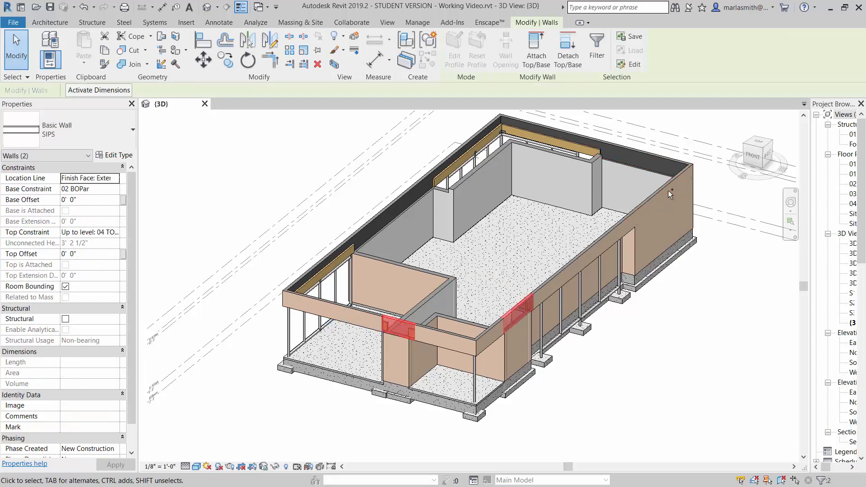
ctrl+click(654, 158)
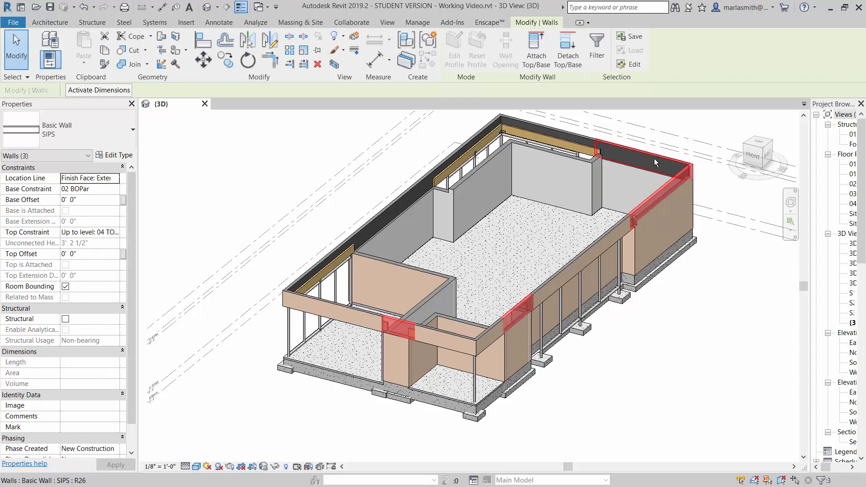
ctrl+click(397, 212)
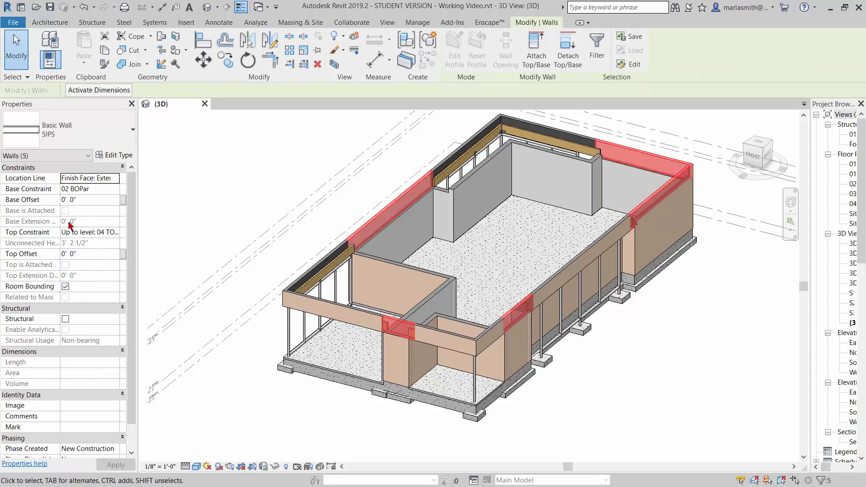
click(116, 190)
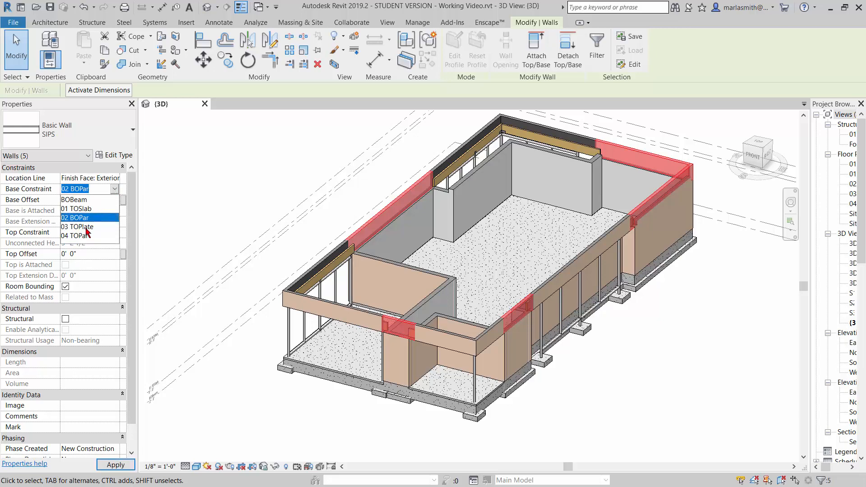
click(88, 228)
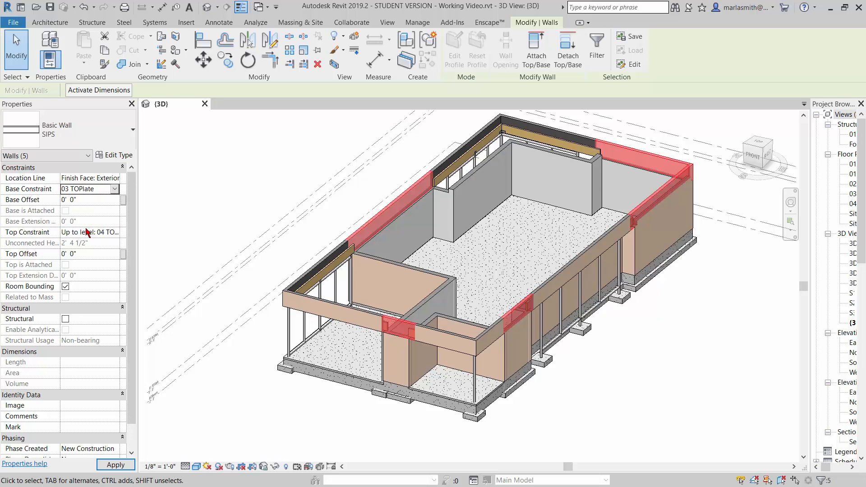
click(112, 233)
click(115, 232)
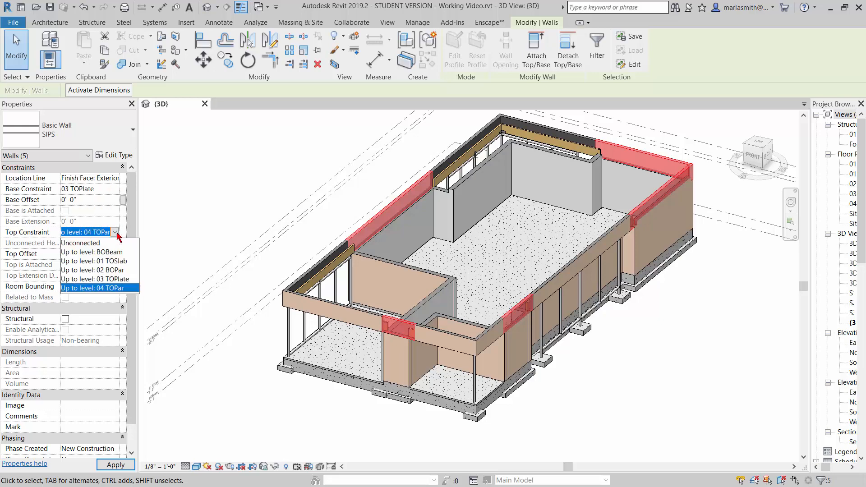
click(115, 288)
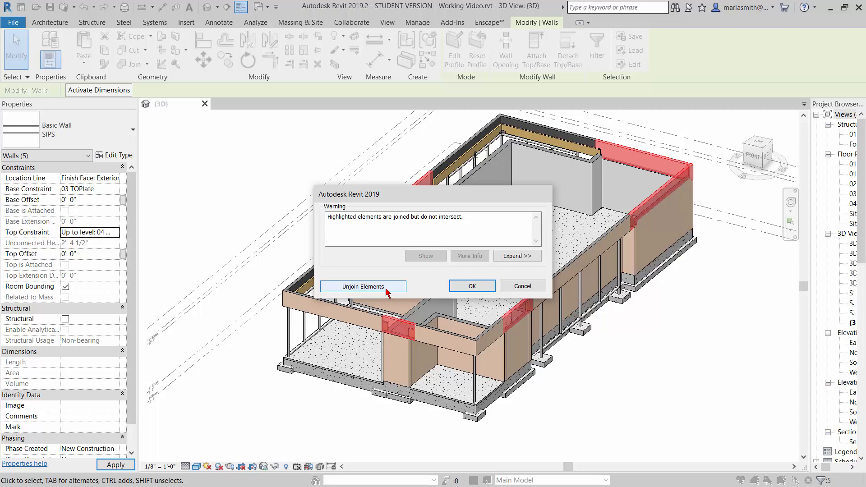
click(385, 287)
key(Escape)
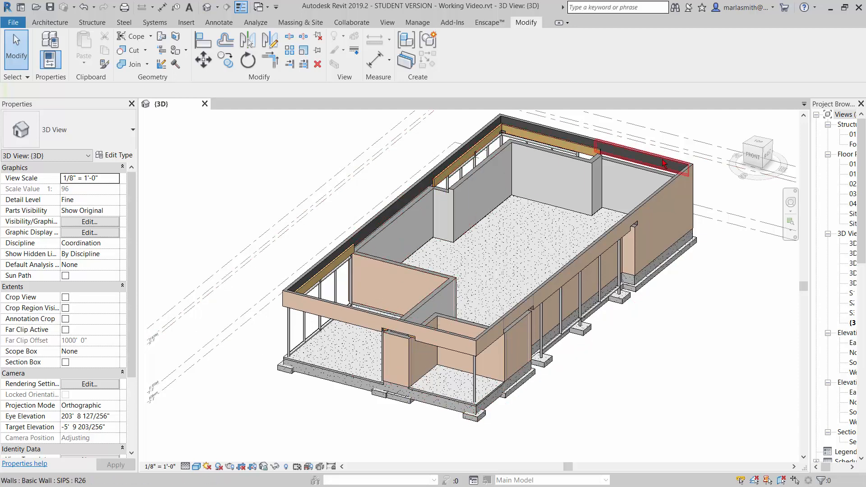
Set the top constraint of all SIPS GYP walls in the entire project to Up to level: 03 TOPlate
click(390, 237)
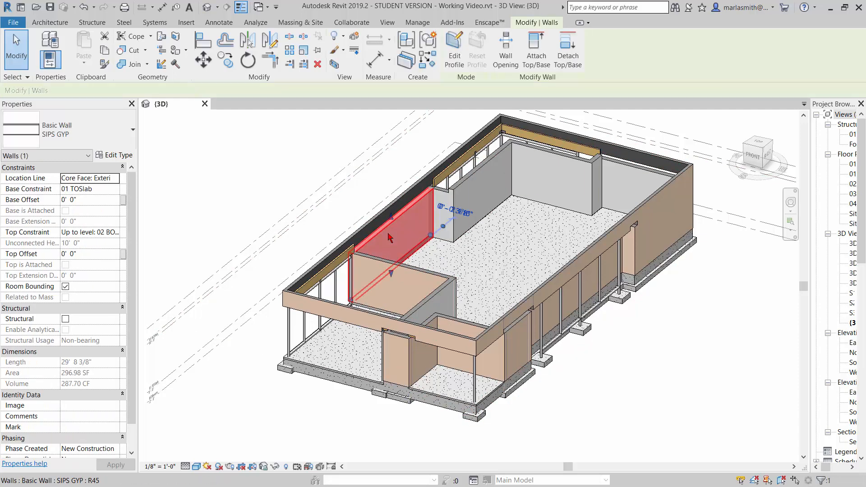
right_click(389, 237)
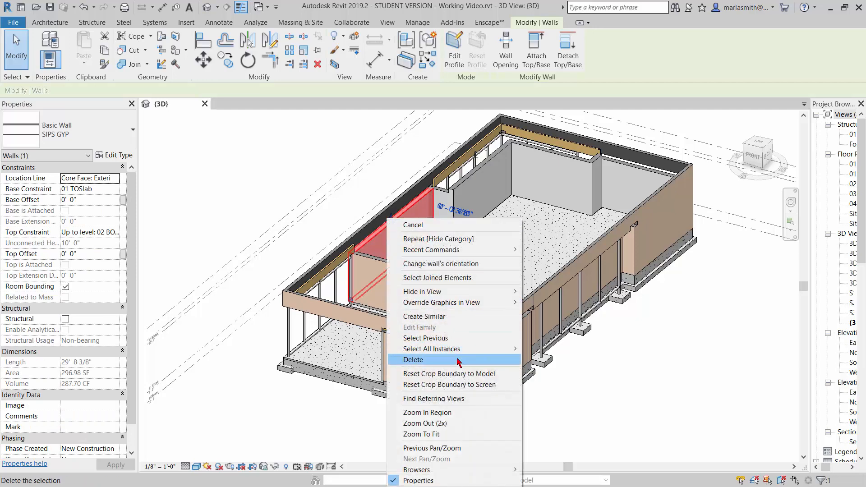
mouse_move(457, 350)
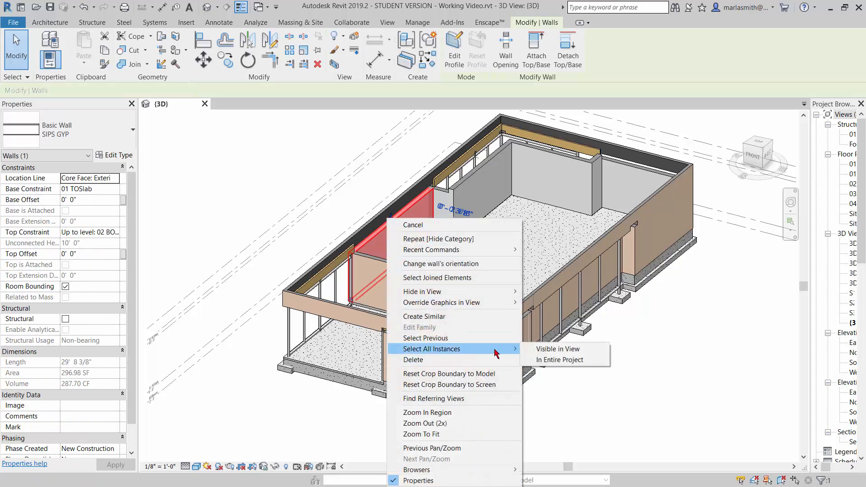
click(548, 360)
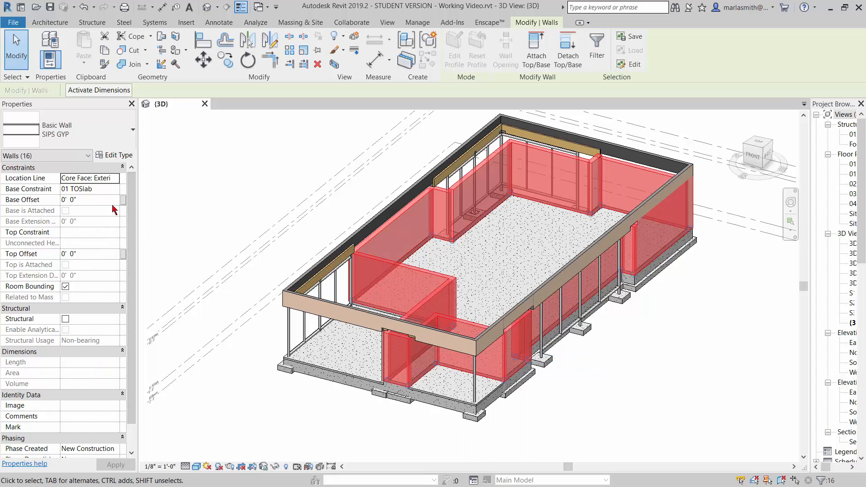
click(118, 234)
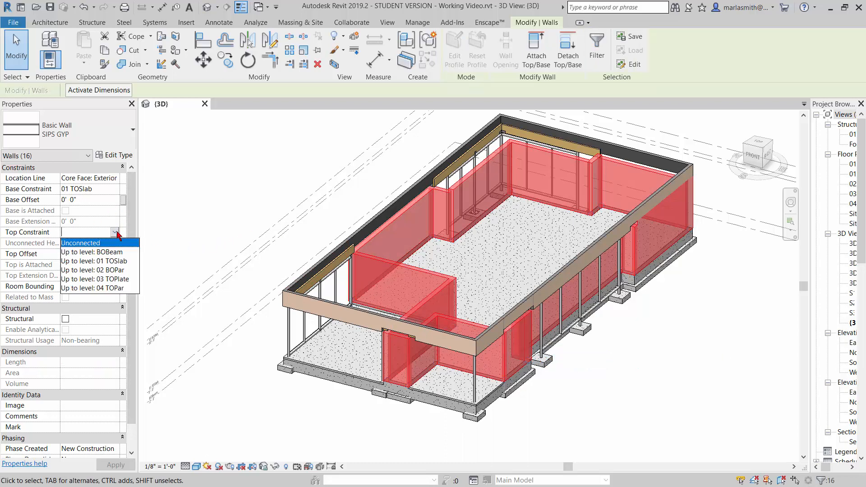
click(111, 279)
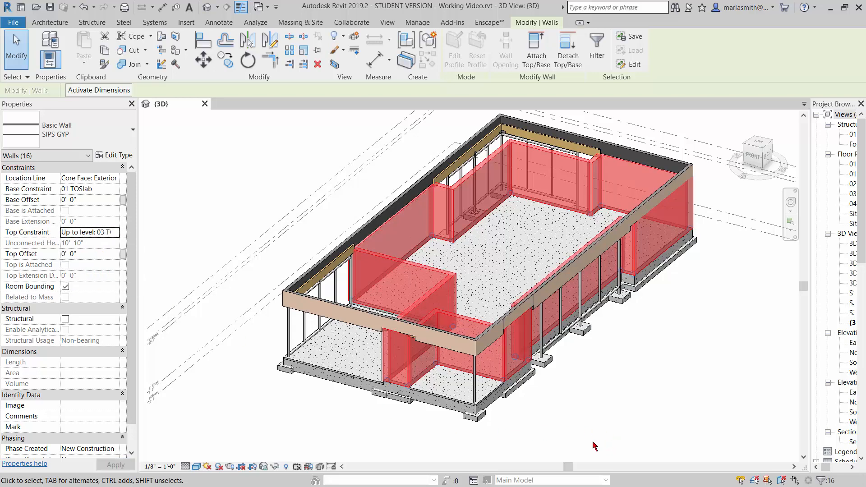
key(Escape)
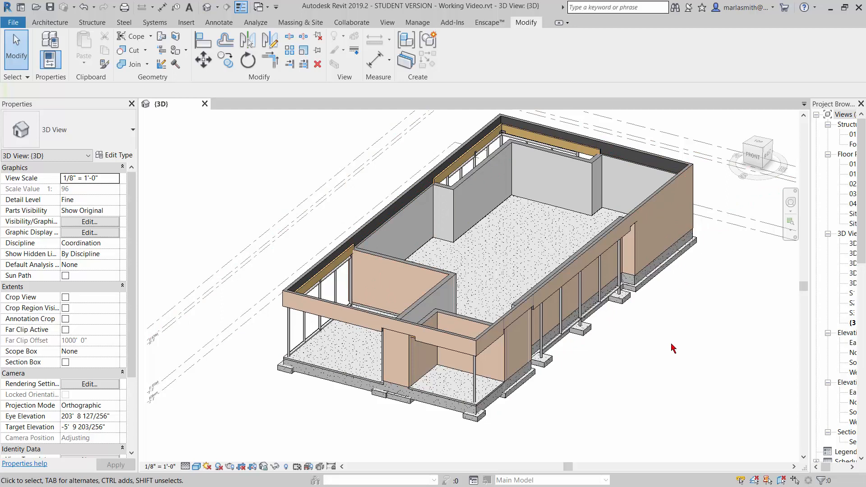
Align the parapet joint near the front of the right exterior wall with the solid wall's edge beside the columns
scroll(554, 322, up, 5)
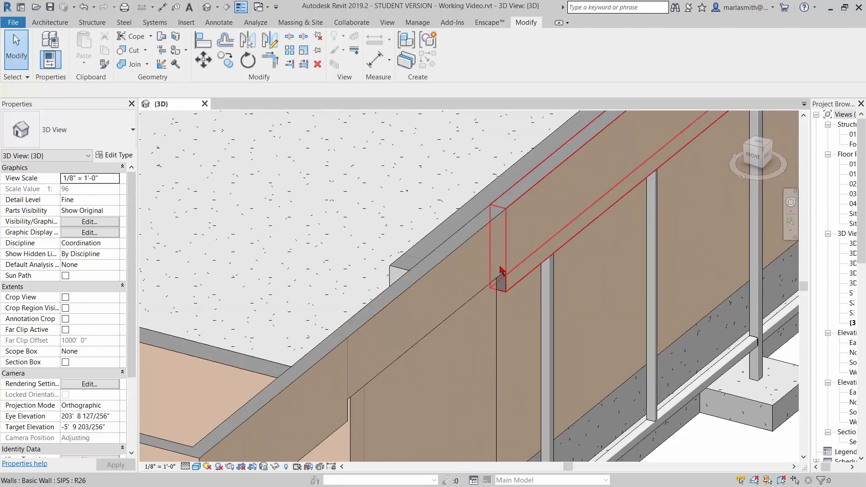
click(209, 53)
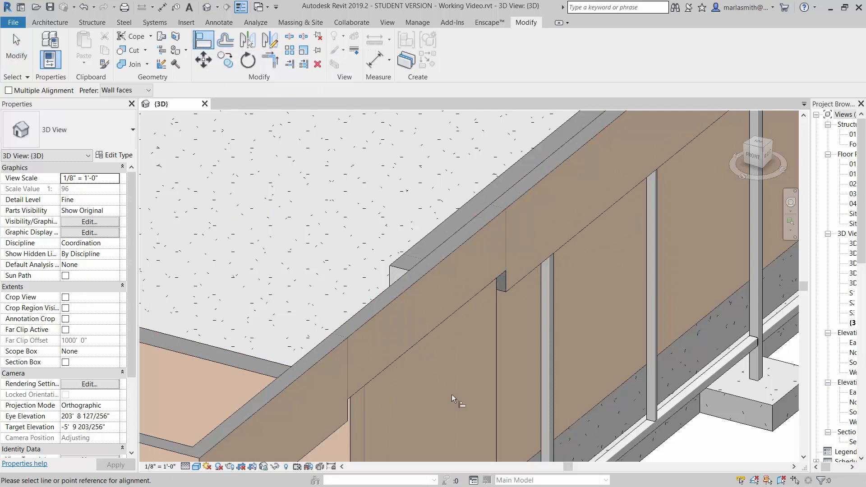
click(494, 318)
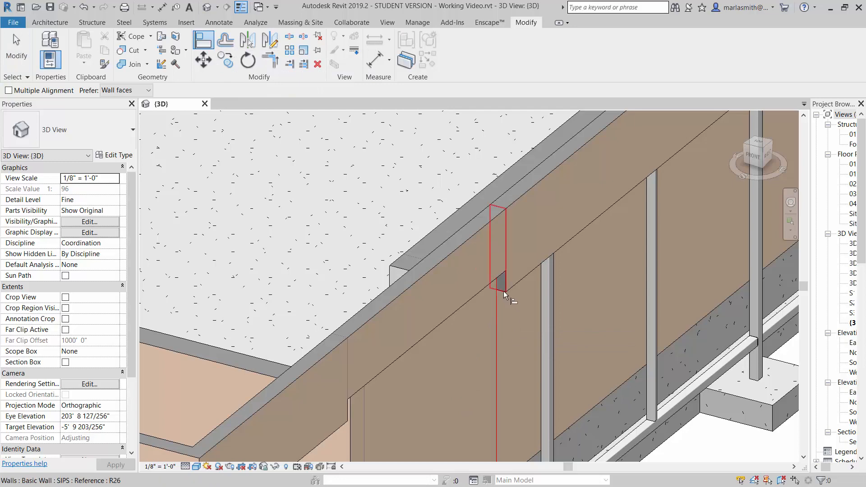
click(504, 302)
scroll(464, 355, down, 2)
scroll(375, 434, up, 2)
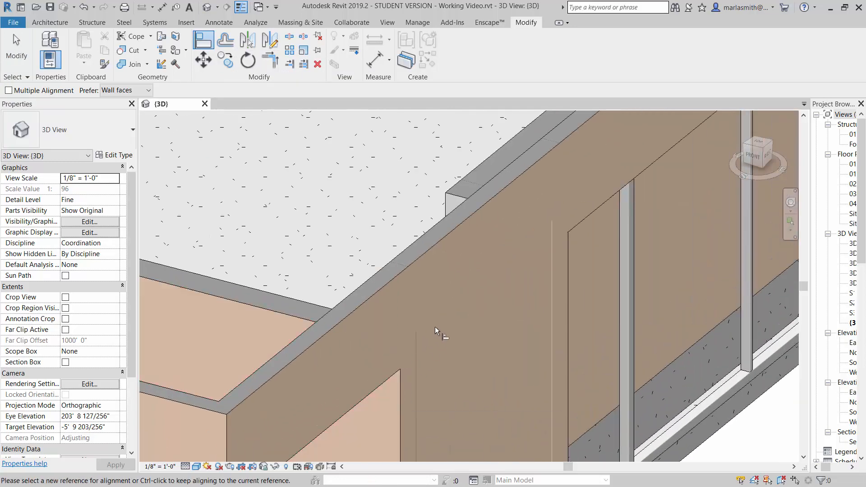
Align both ends of the front parapet segment with the edges of the solid wall below it
scroll(435, 324, down, 2)
scroll(318, 358, down, 4)
scroll(339, 364, up, 6)
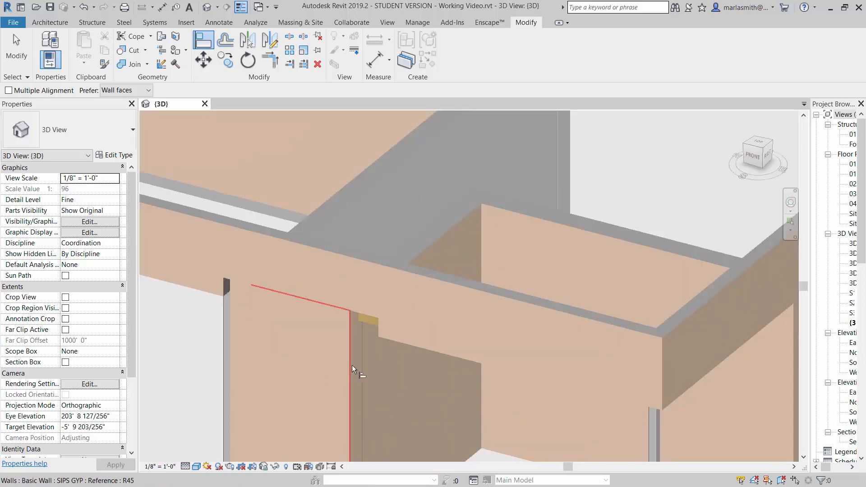
click(353, 364)
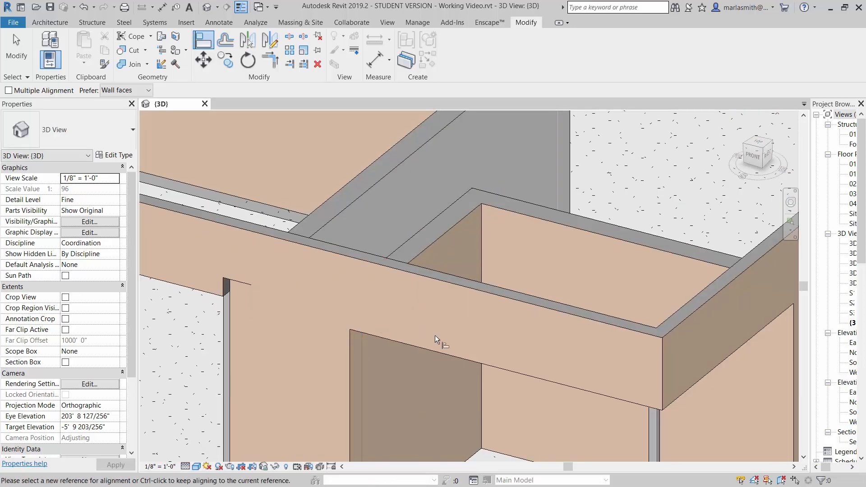
scroll(323, 391, down, 5)
scroll(328, 338, up, 5)
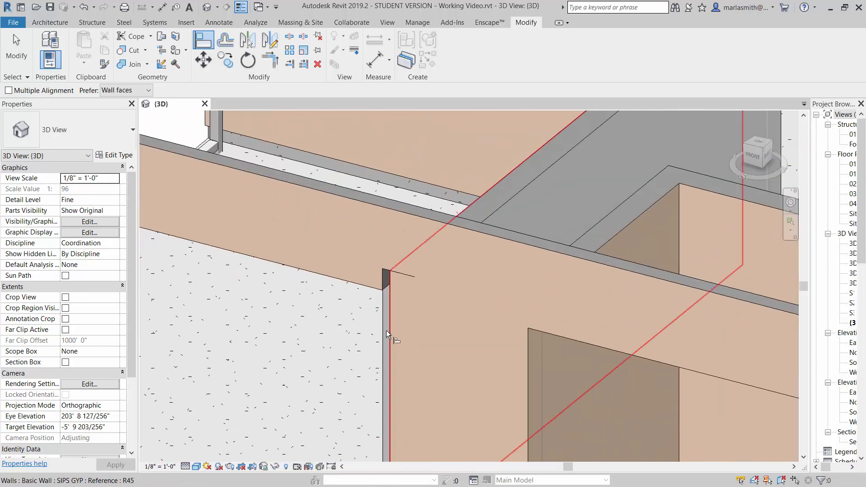
click(386, 334)
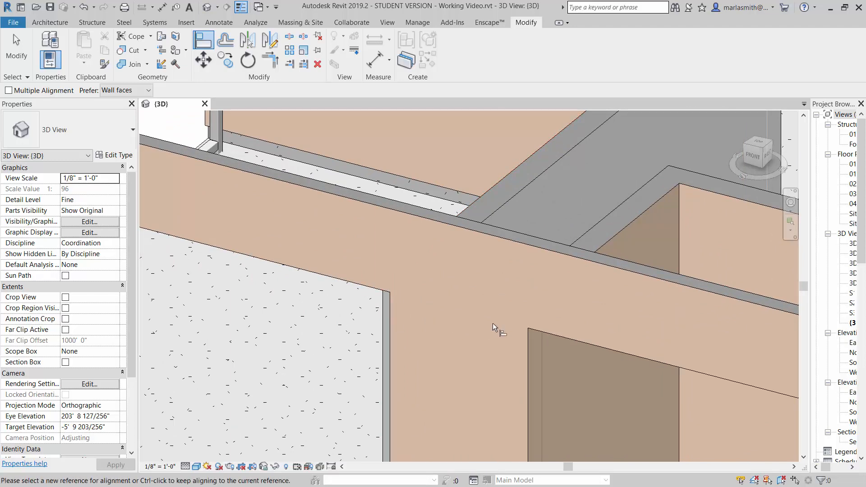
Align the parapet joint near the front of the left exterior wall with the end of the solid wall below
scroll(494, 323, down, 5)
scroll(494, 321, down, 2)
scroll(426, 263, up, 6)
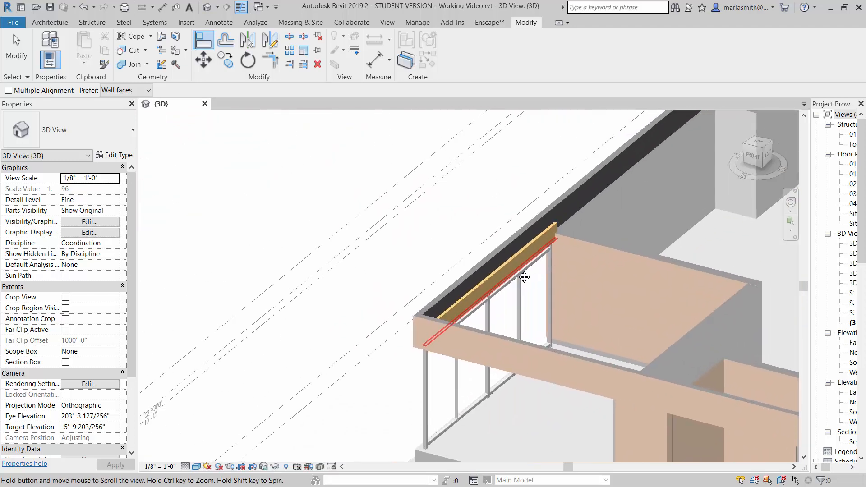
scroll(346, 320, down, 6)
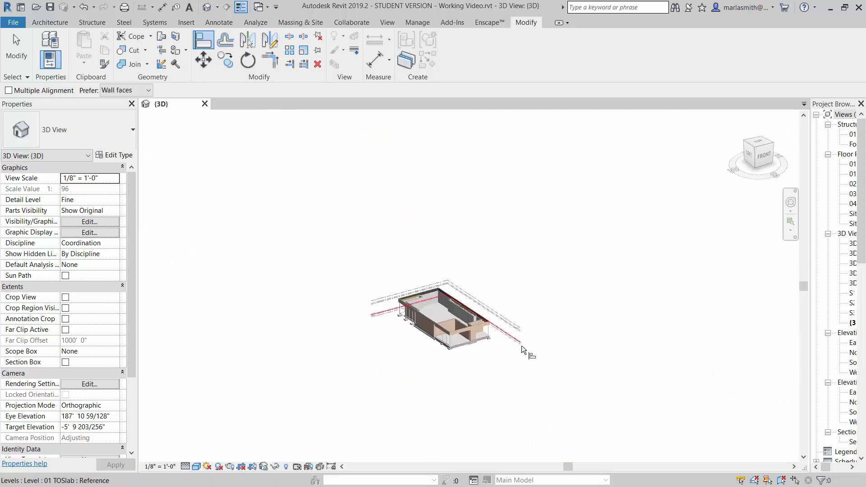
scroll(432, 342, up, 2)
scroll(431, 287, up, 6)
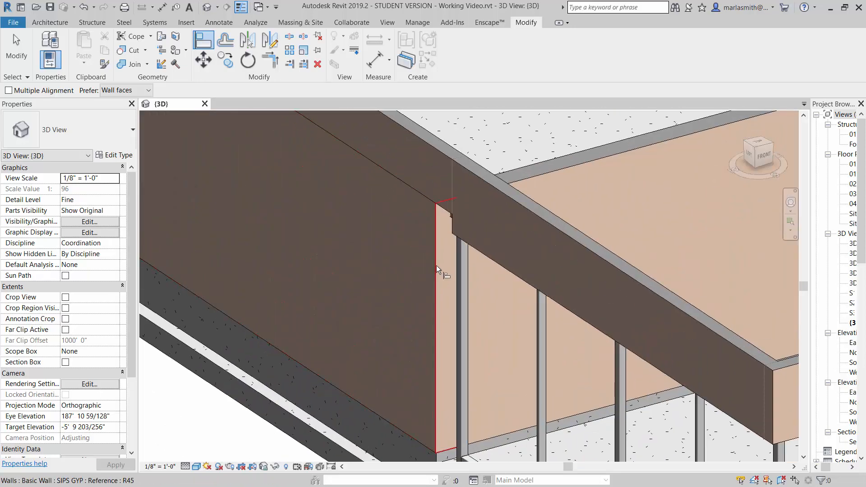
scroll(486, 294, down, 6)
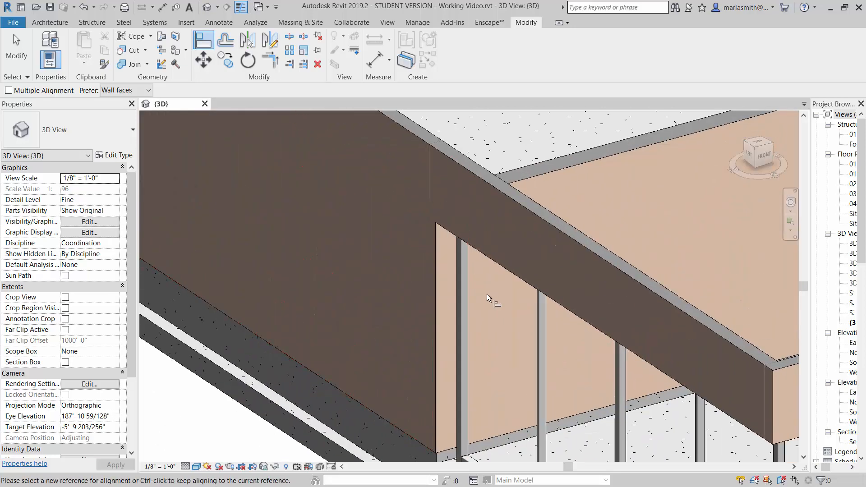
Align the parapet joint near the rear of the left exterior wall with the solid wall's edge at the recess
scroll(452, 280, up, 5)
scroll(453, 280, up, 2)
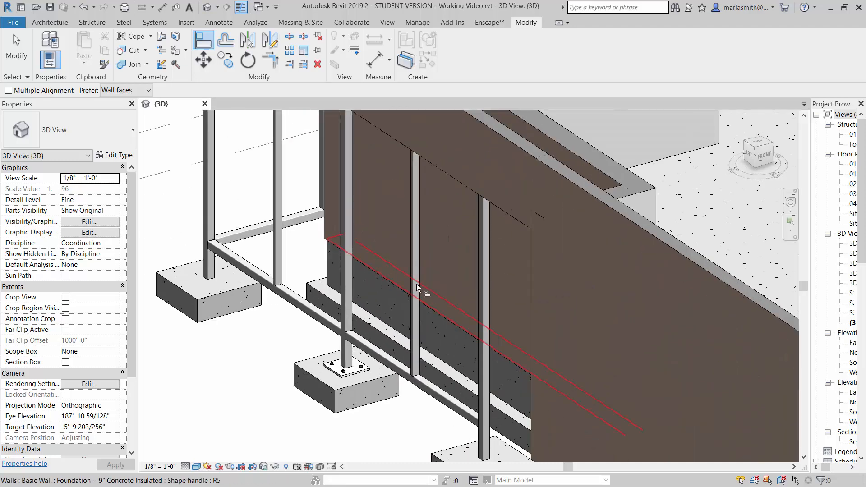
scroll(408, 274, down, 5)
shift+middle_drag(409, 274, 628, 244)
scroll(711, 121, up, 6)
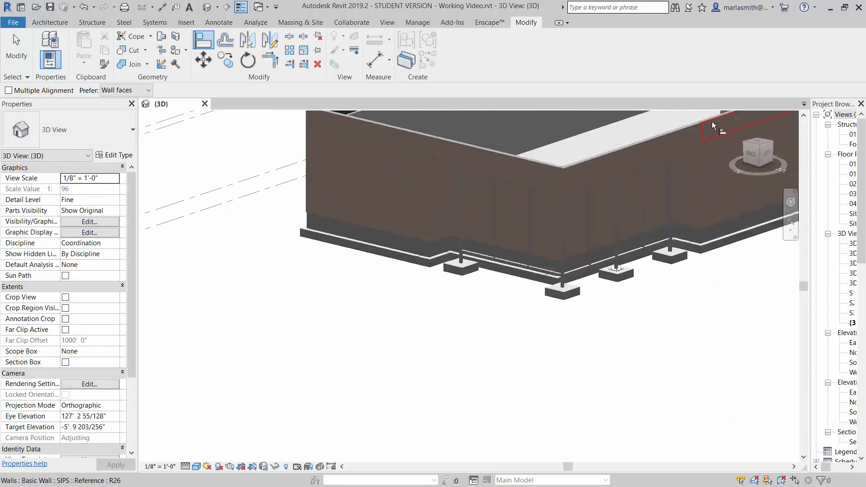
click(680, 223)
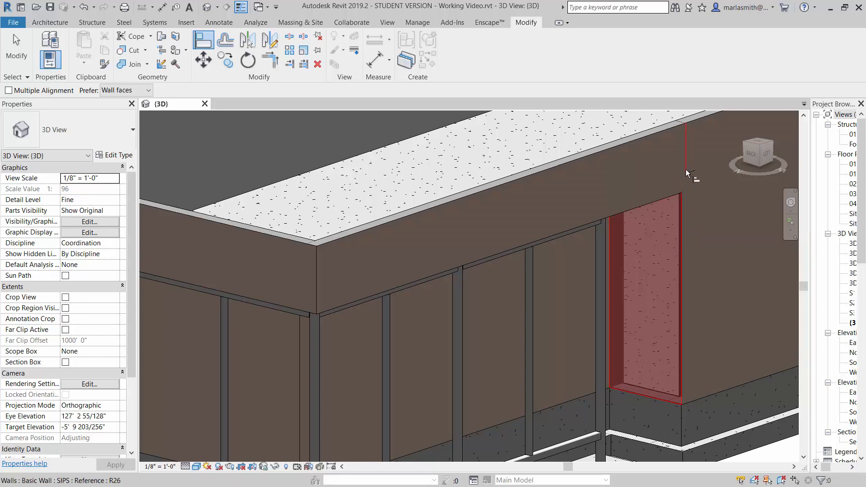
click(683, 183)
Align the rear parapet joint with the edge of the solid wall beside the column recess
scroll(691, 248, down, 4)
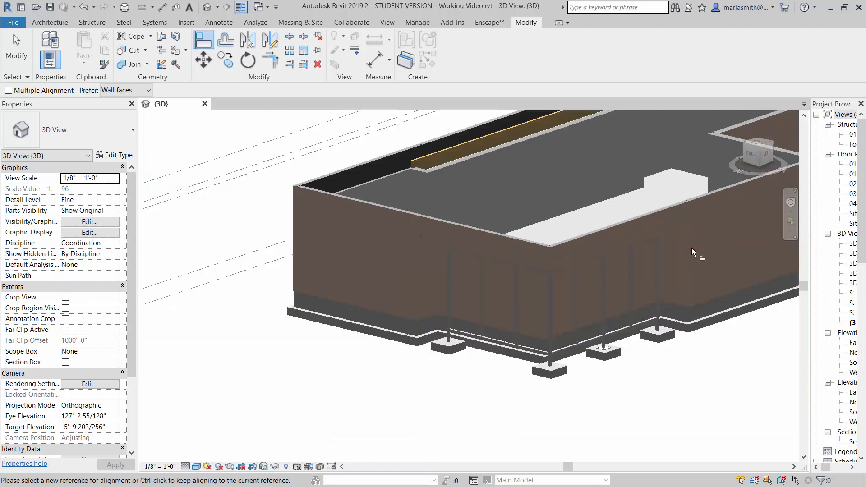
scroll(418, 254, up, 4)
click(418, 253)
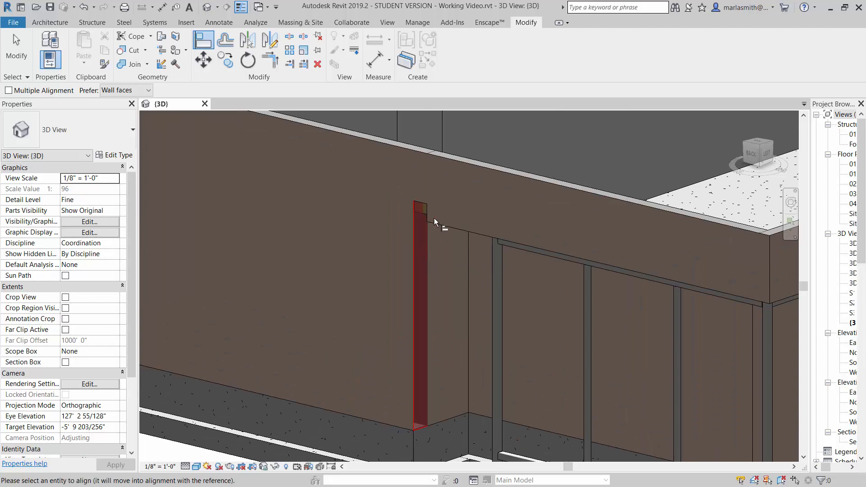
click(432, 219)
Align the parapet joint near the rear of the right exterior wall with the solid wall's edge, and finish aligning
scroll(541, 273, down, 6)
shift+middle_drag(542, 275, 782, 268)
scroll(519, 271, up, 6)
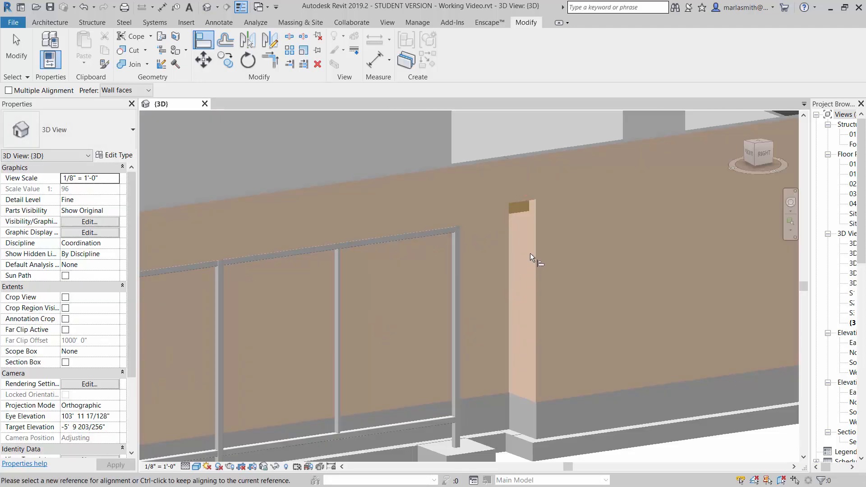
click(533, 242)
click(534, 233)
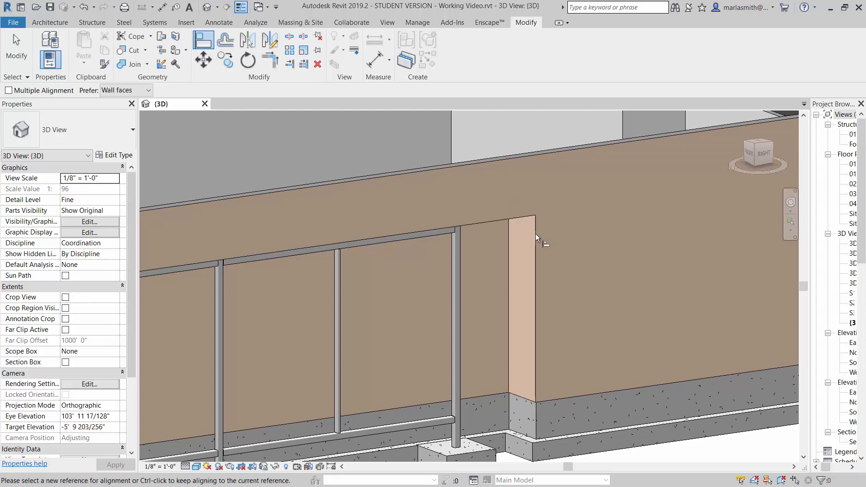
scroll(537, 232, down, 6)
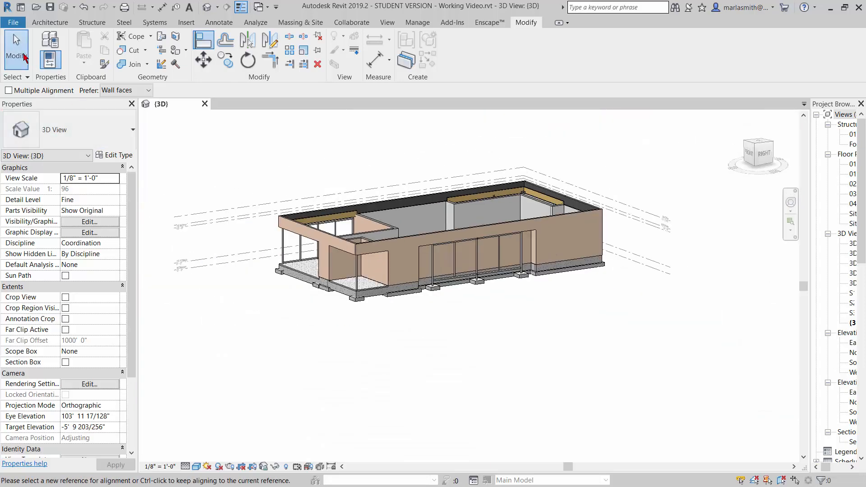
click(24, 56)
shift+middle_drag(430, 364, 602, 347)
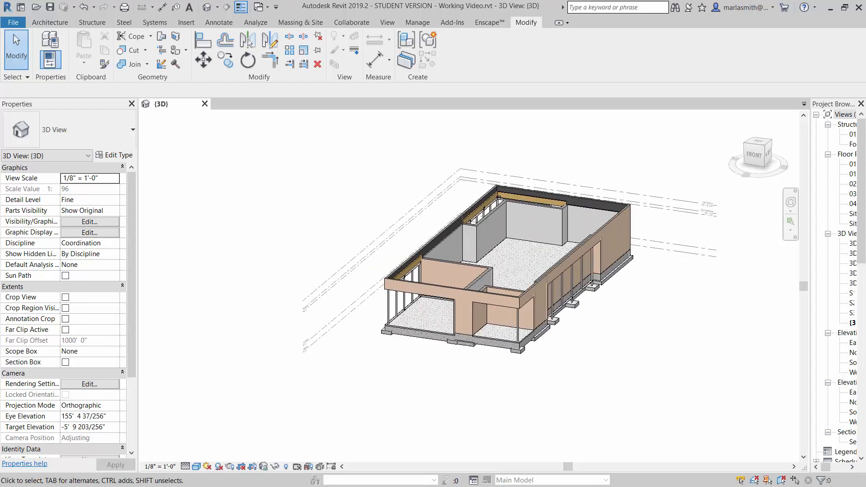